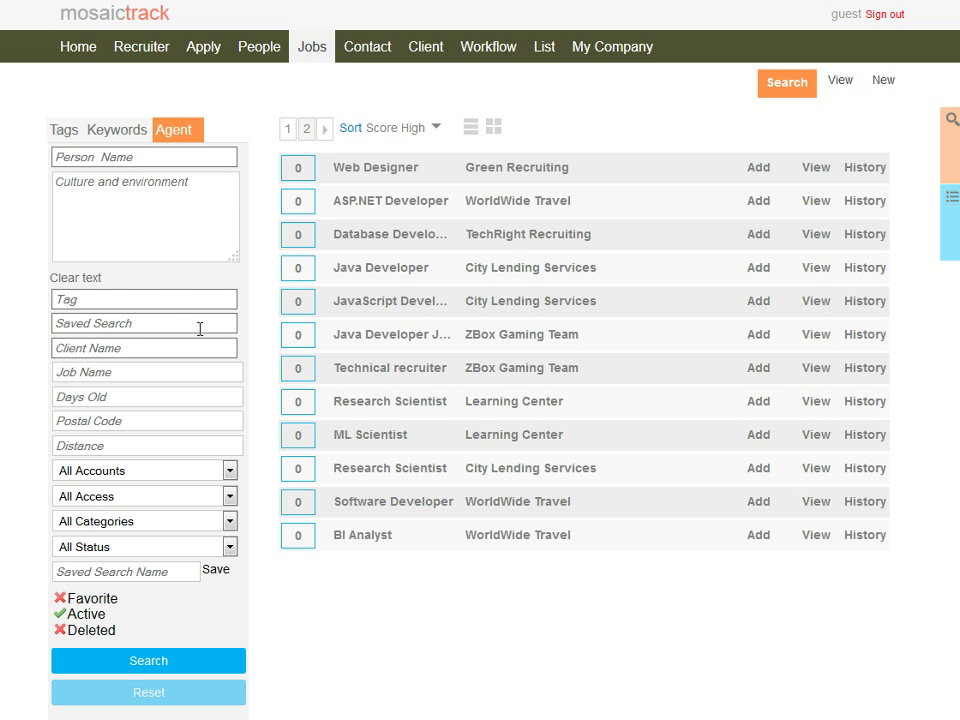
Step: Filter the job search by the Web Designer tag, leaving six design-related jobs
click(168, 301)
text(web)
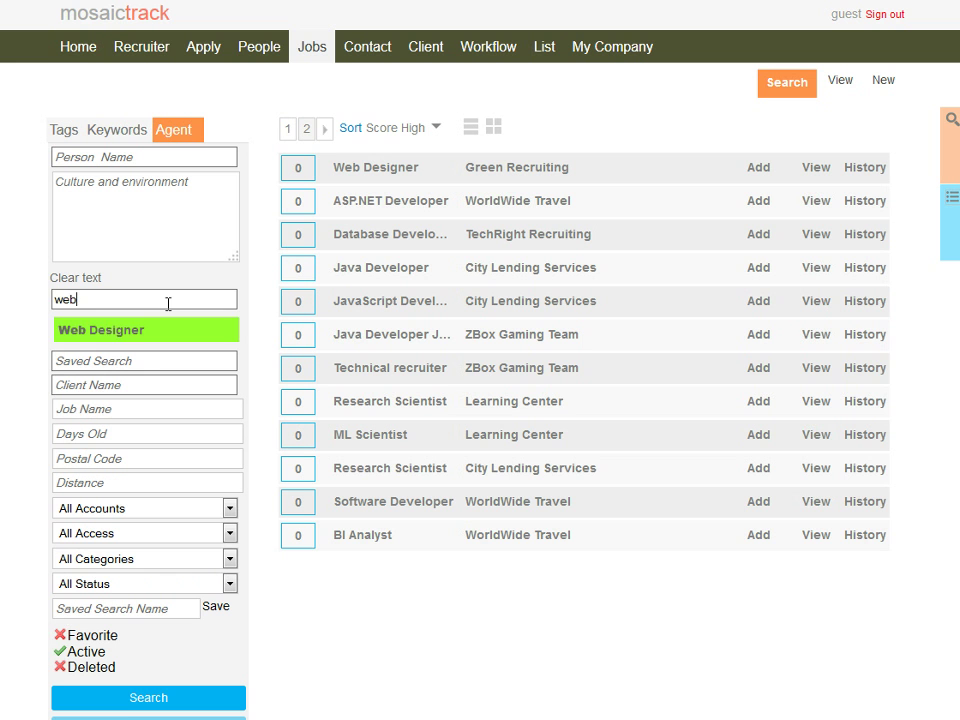
click(138, 335)
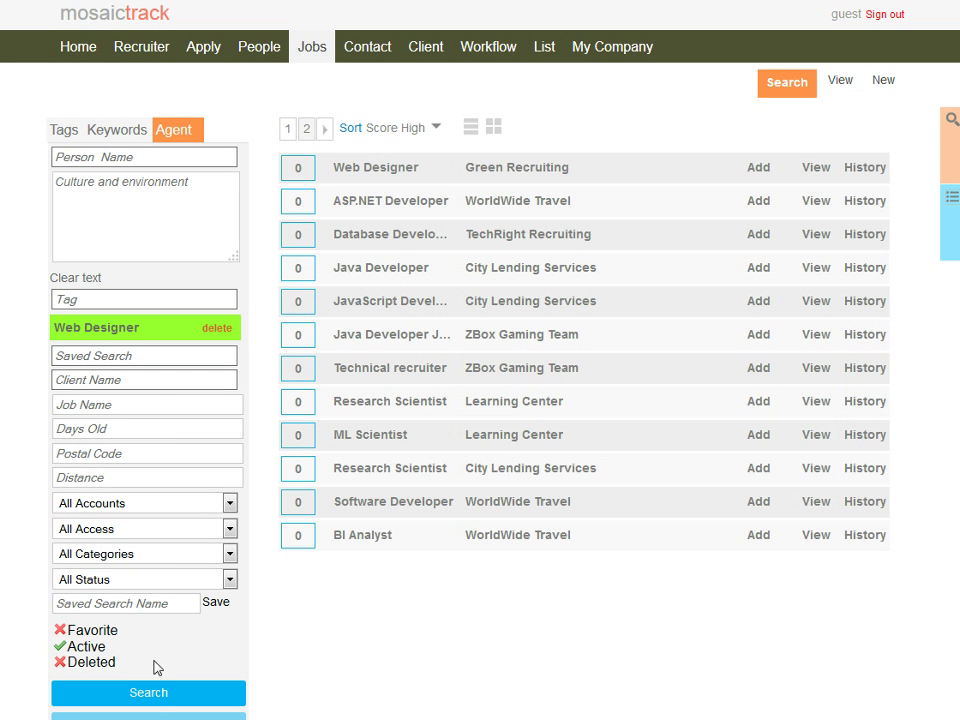
click(156, 694)
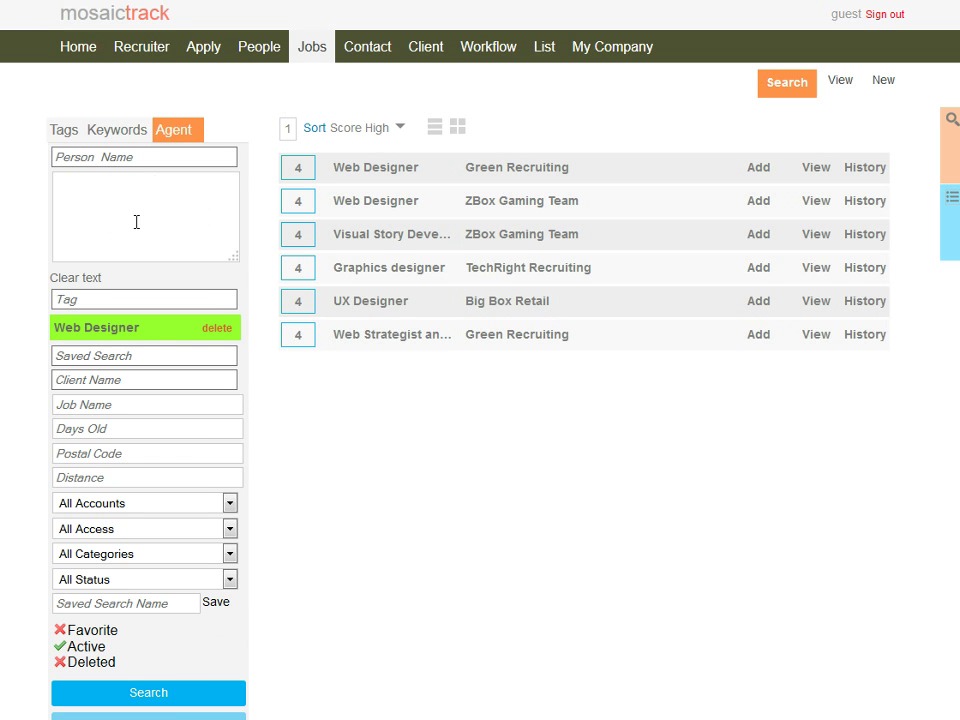
Step: Score the jobs against a pasted creative, proactive culture description and preview the top Web Strategist job
key(ctrl+v)
click(148, 693)
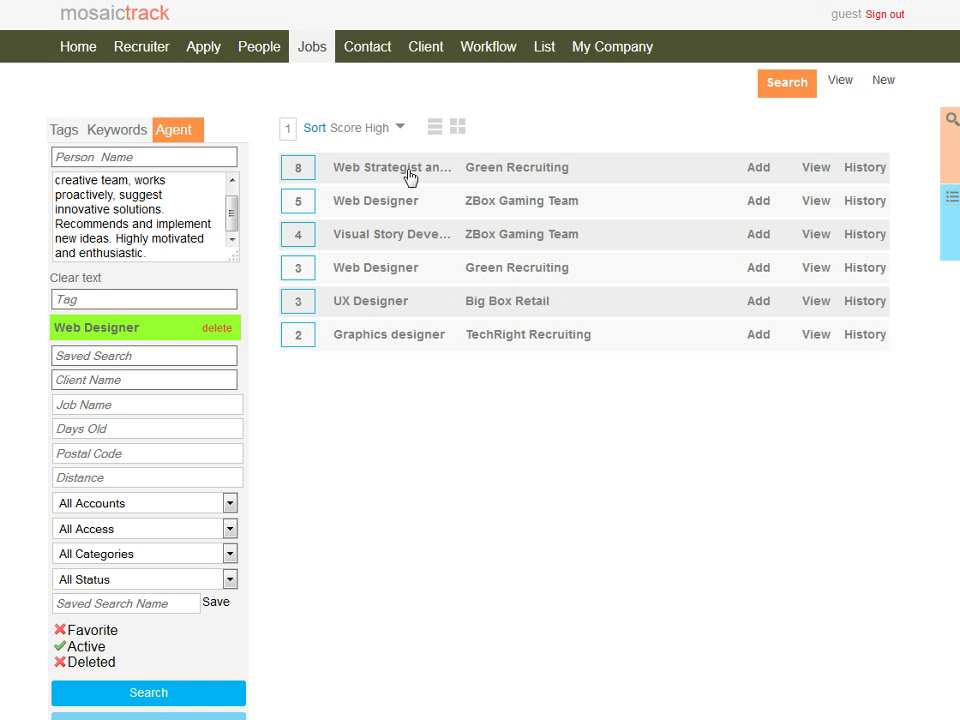
click(410, 170)
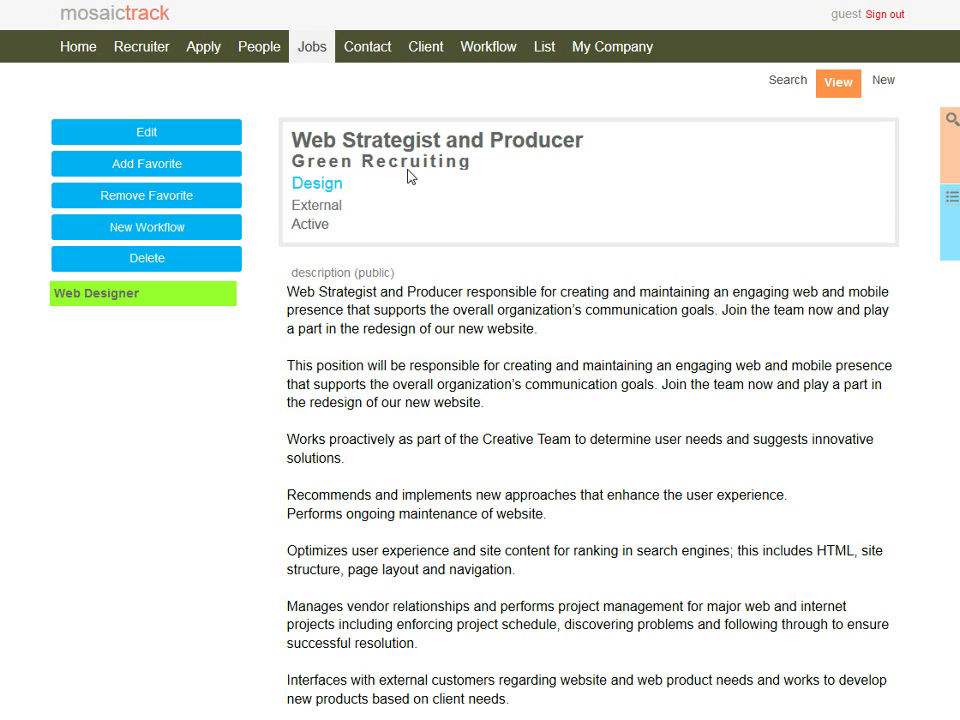
key(alt+Left)
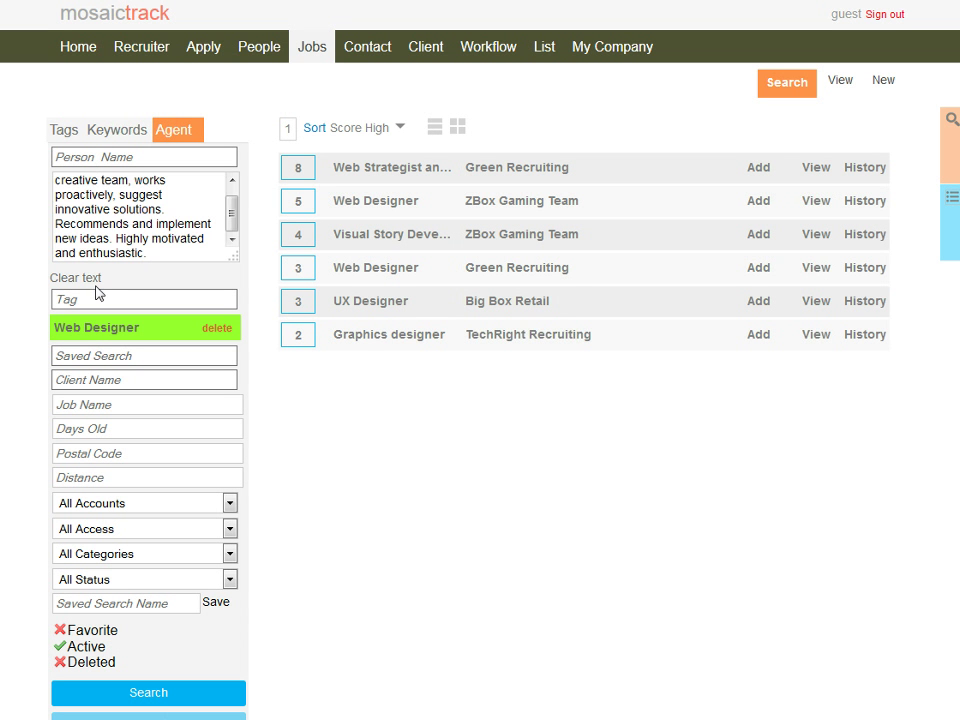
Step: Replace the culture text with a self-starter description and rescore, putting UX Designer first
click(58, 280)
text(Ability to work alone in a fast-paced environment. Self-starter, enthusiastic, high standards, highly motivated, self-directed.)
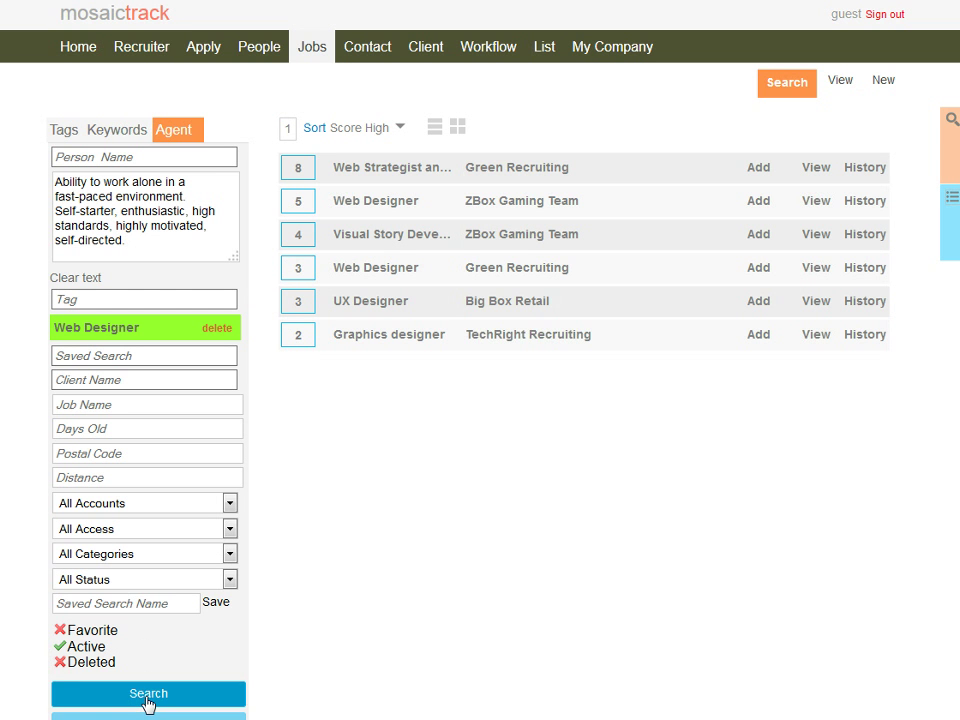
click(146, 693)
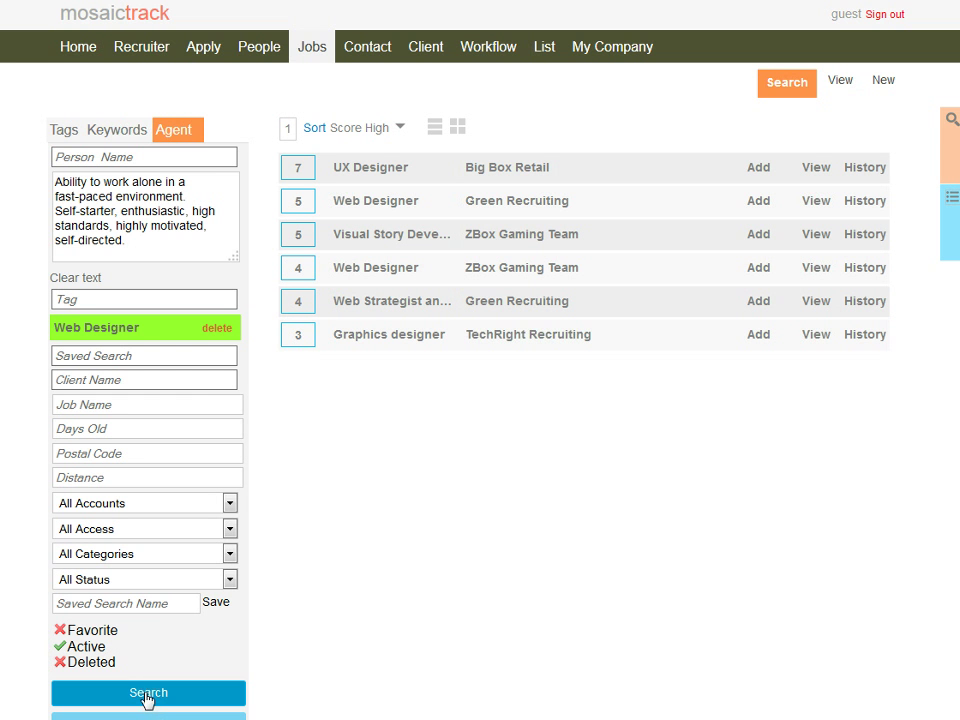
Step: Match jobs by ASP.NET and Web Designer skill tags, then view the recruiter's candidate-job match list
click(64, 131)
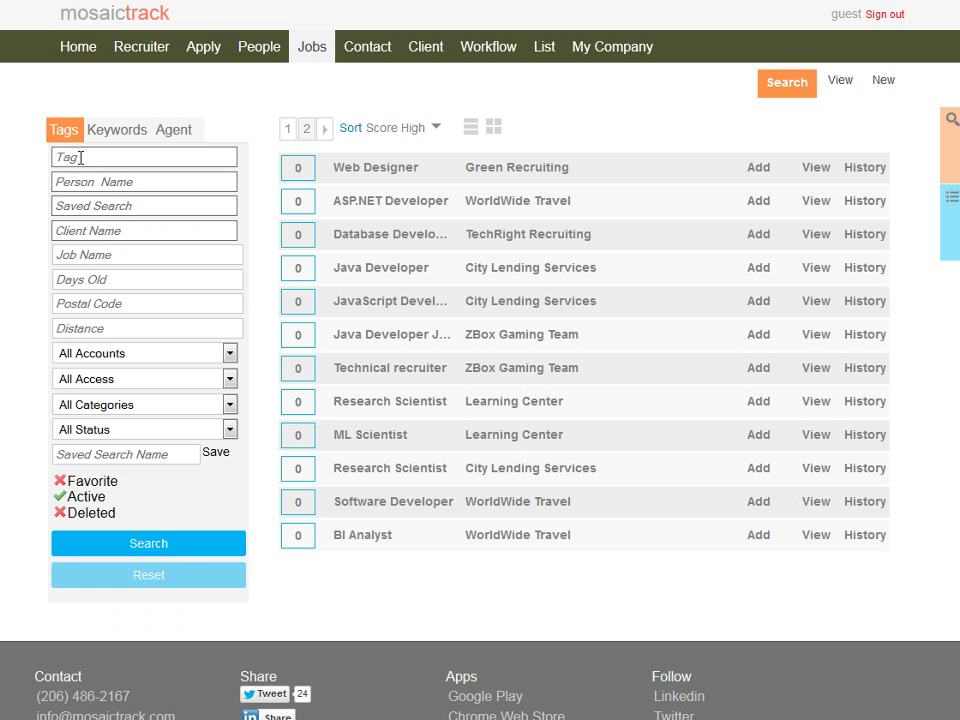
click(80, 156)
text(asp)
click(70, 187)
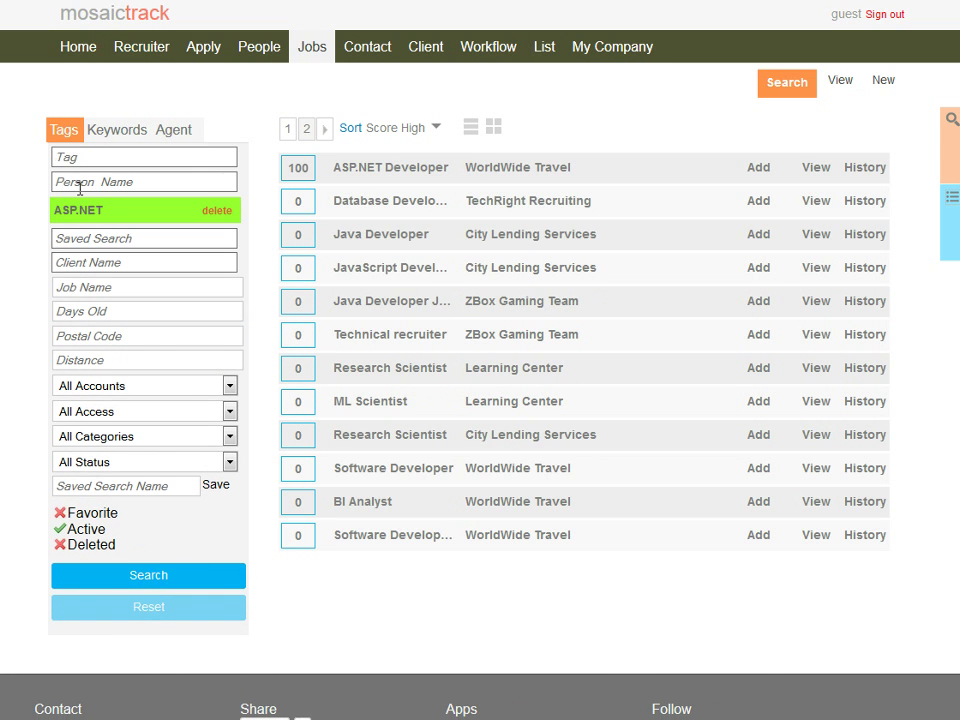
text(web)
click(96, 193)
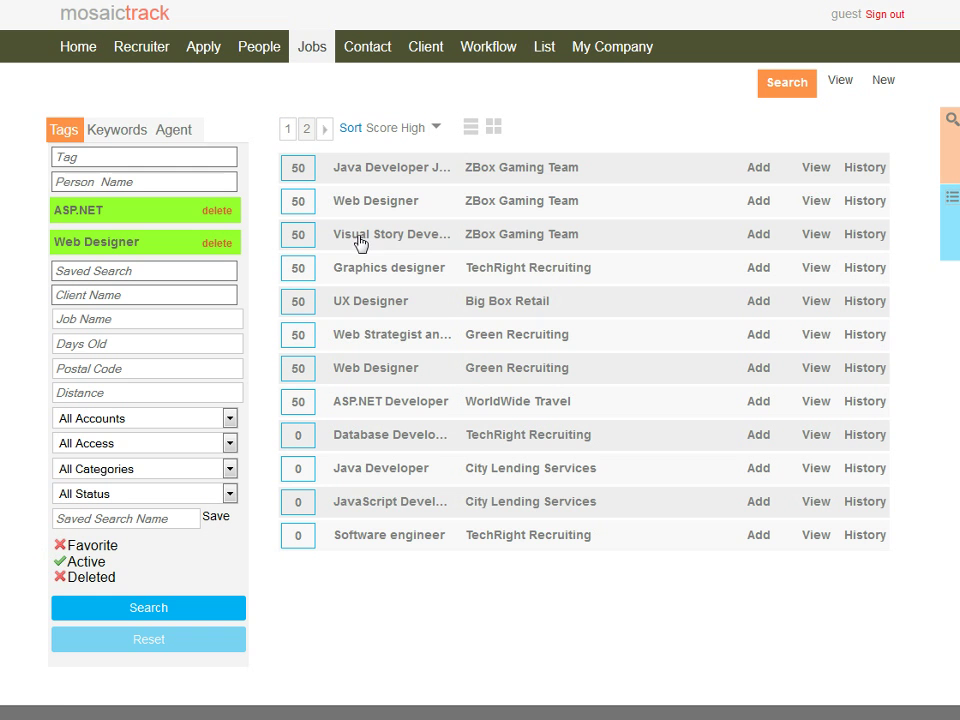
click(102, 133)
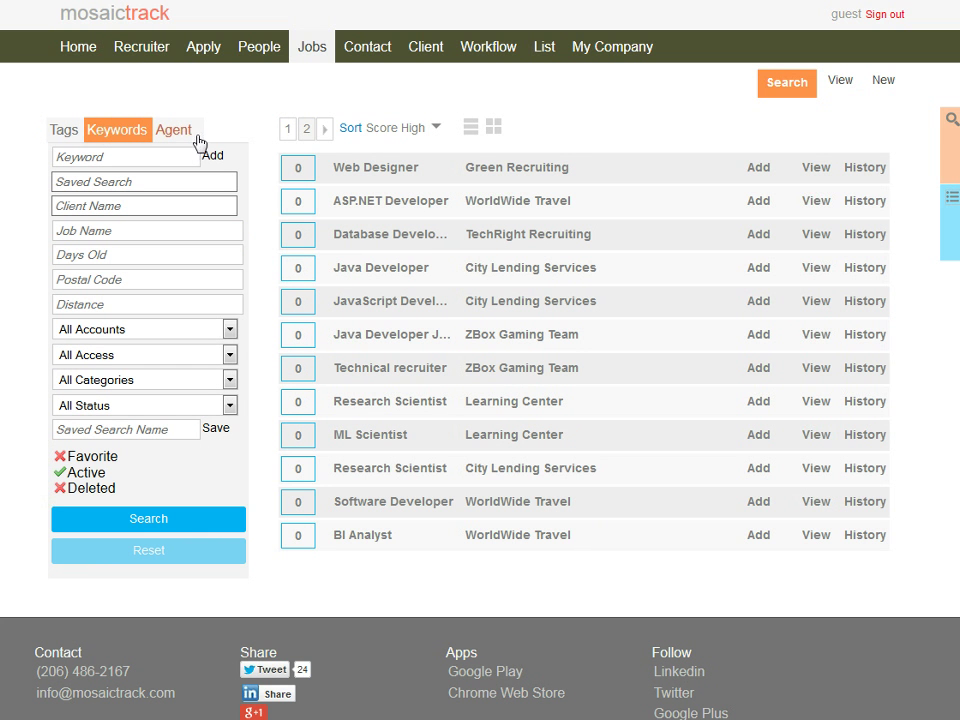
click(154, 57)
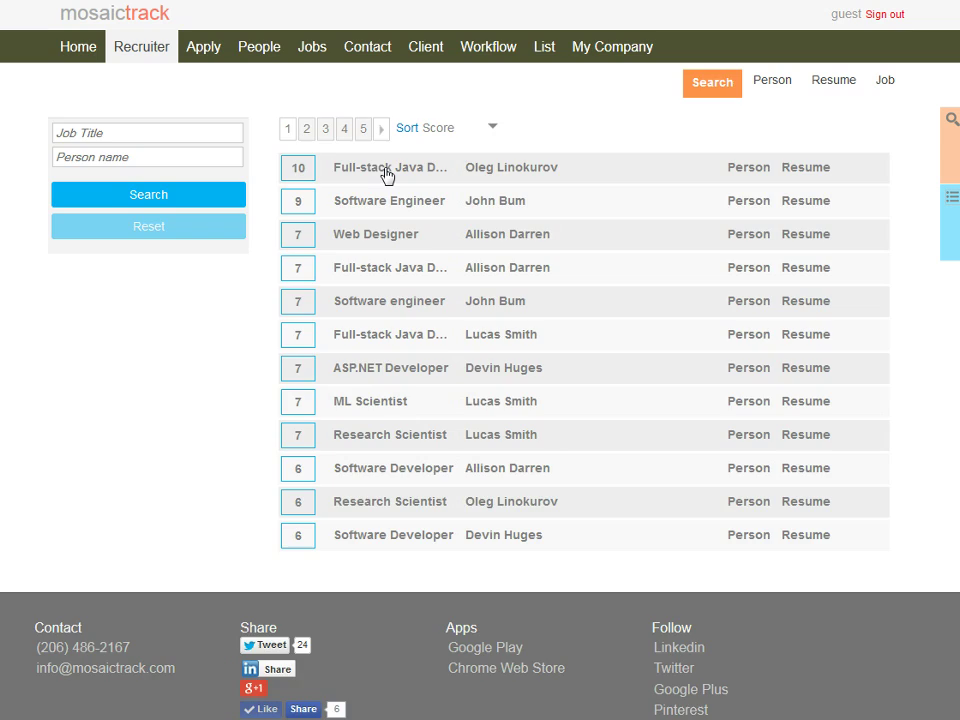
Step: Look over the top-matched Full-stack Java Developer job and return to the match list
click(386, 170)
scroll(476, 330, down, 2)
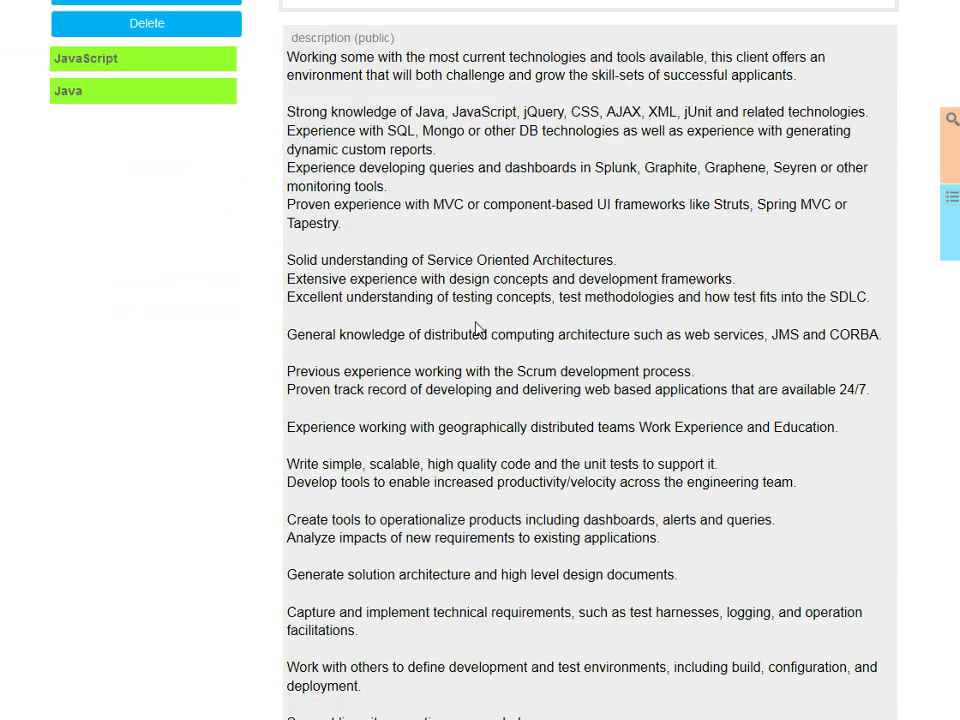
scroll(476, 330, down, 2)
scroll(476, 330, up, 5)
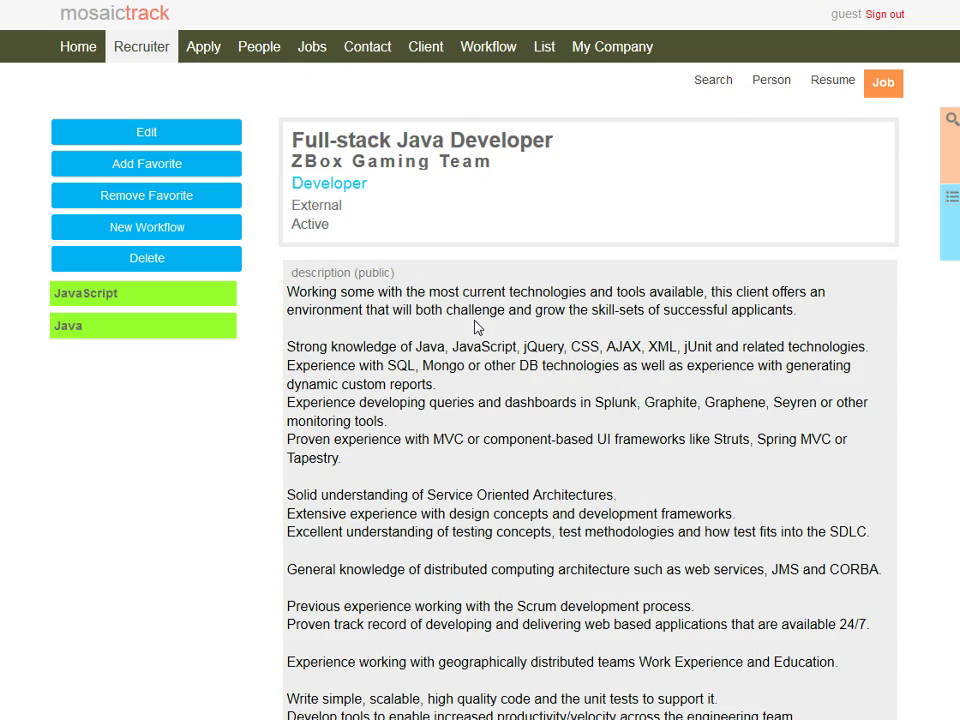
key(alt+Left)
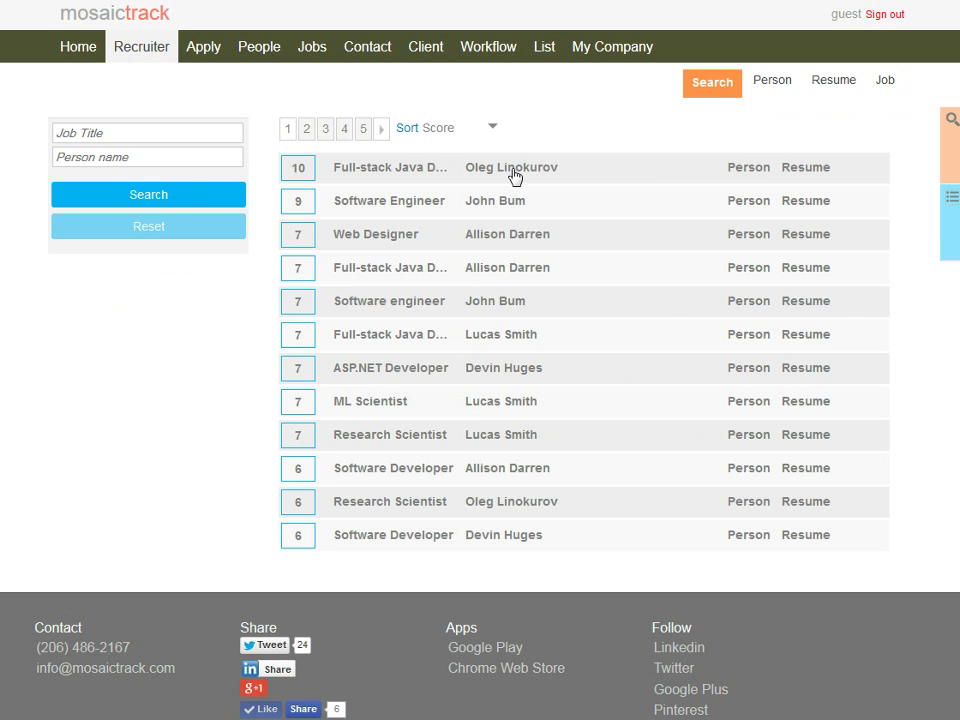
click(806, 166)
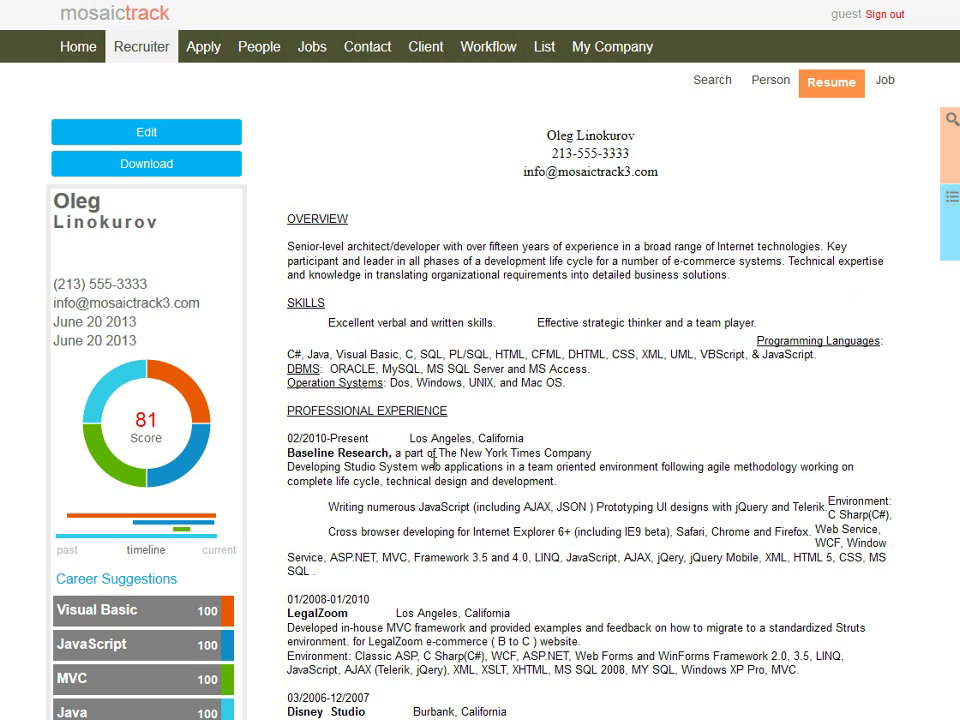
scroll(433, 463, down, 1)
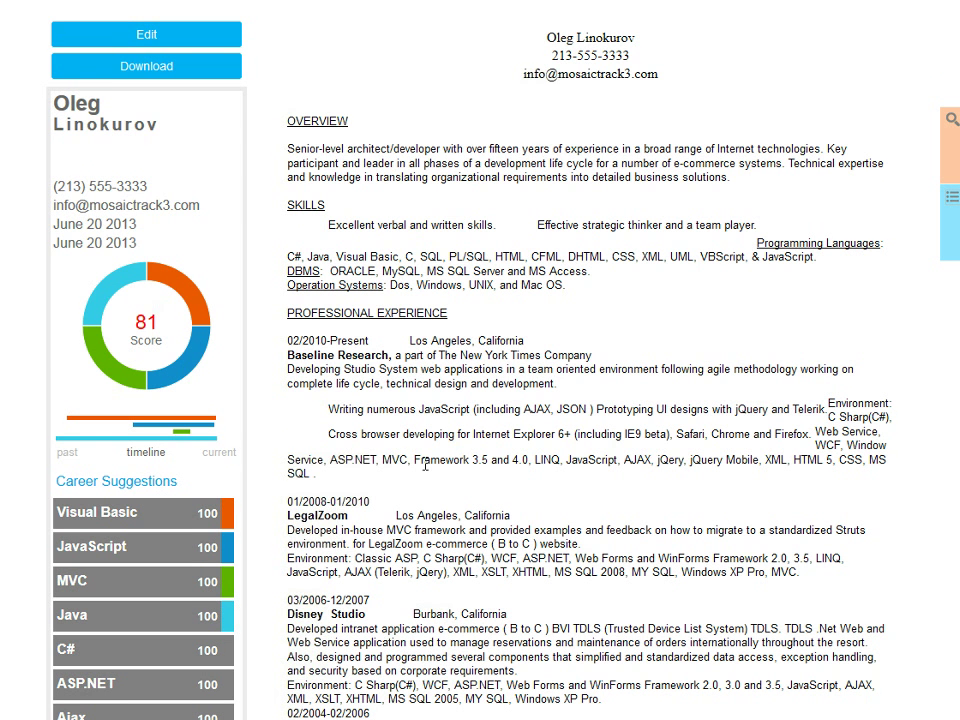
scroll(321, 516, up, 1)
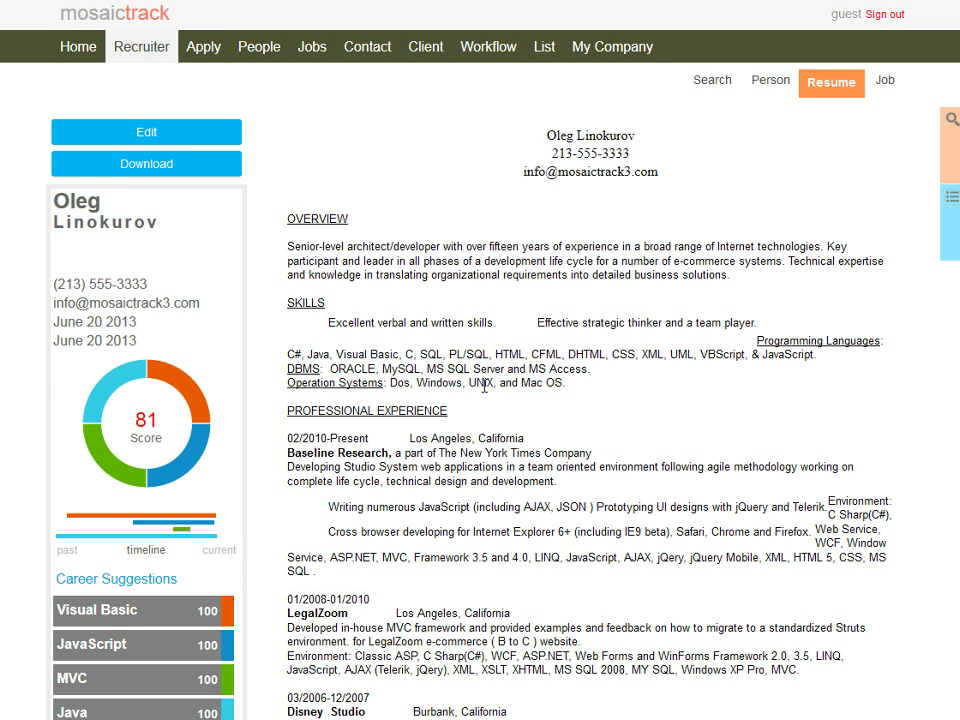
Step: Search people by the ASP.NET and JavaScript skill tags
click(262, 50)
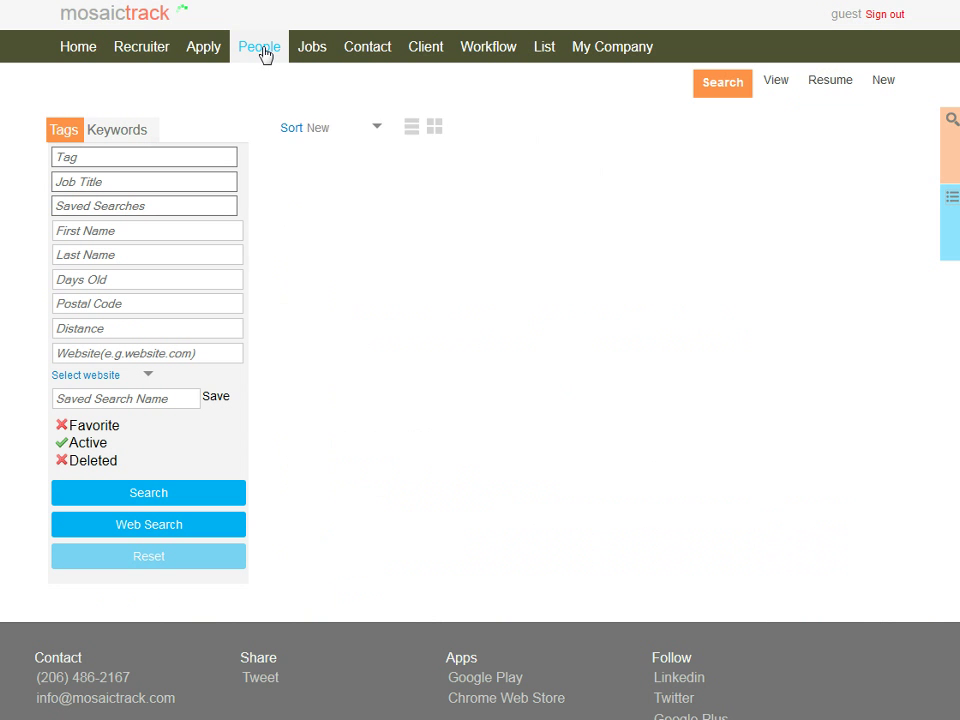
click(70, 154)
text(as)
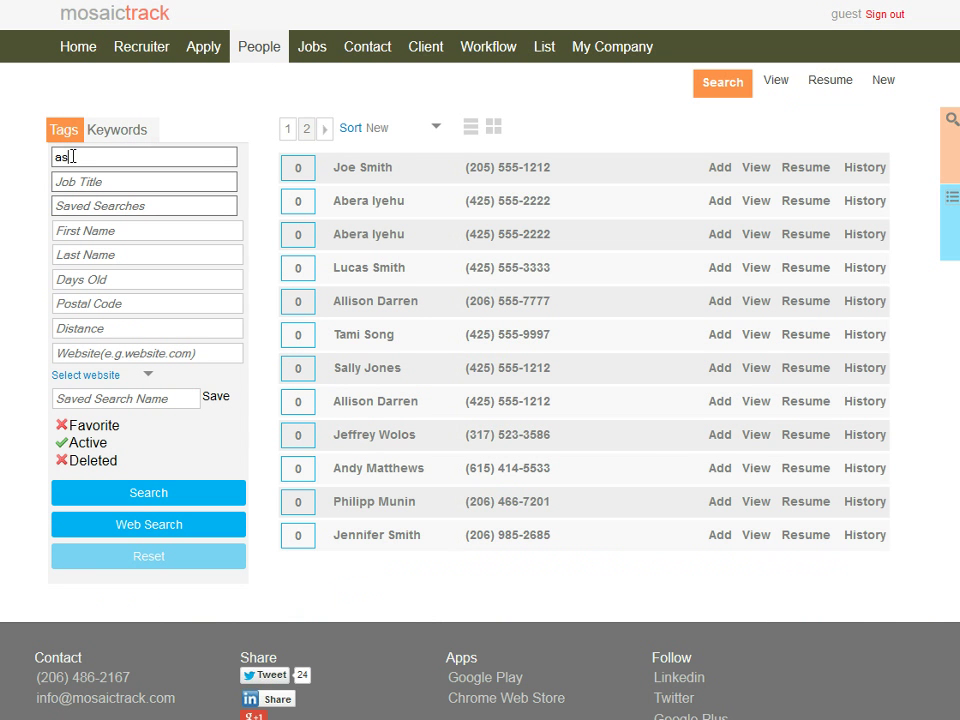
click(88, 182)
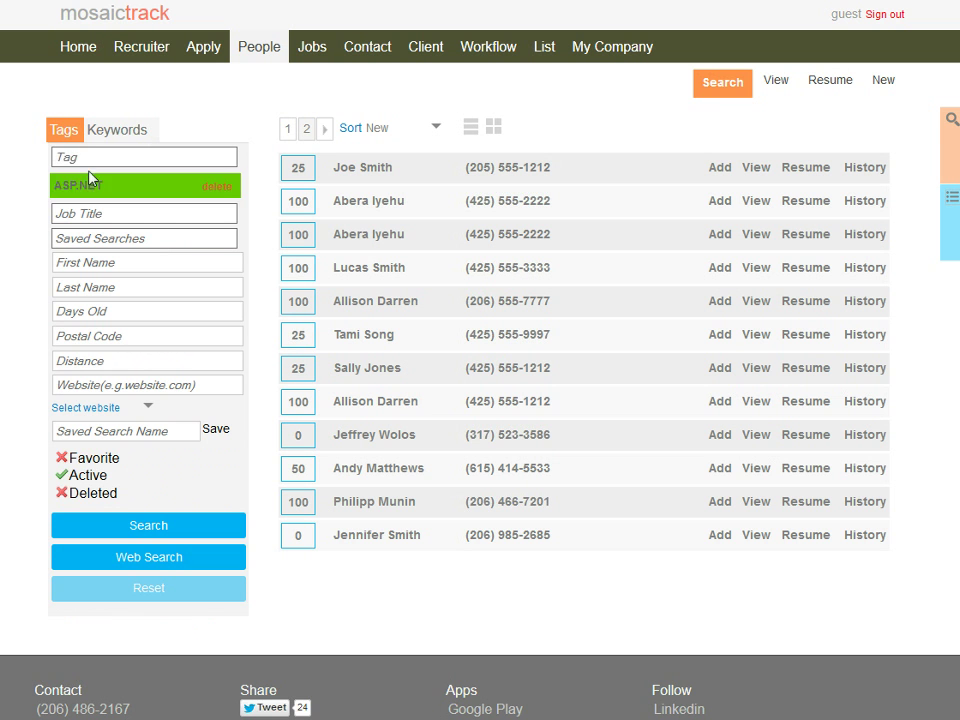
click(92, 156)
text(java)
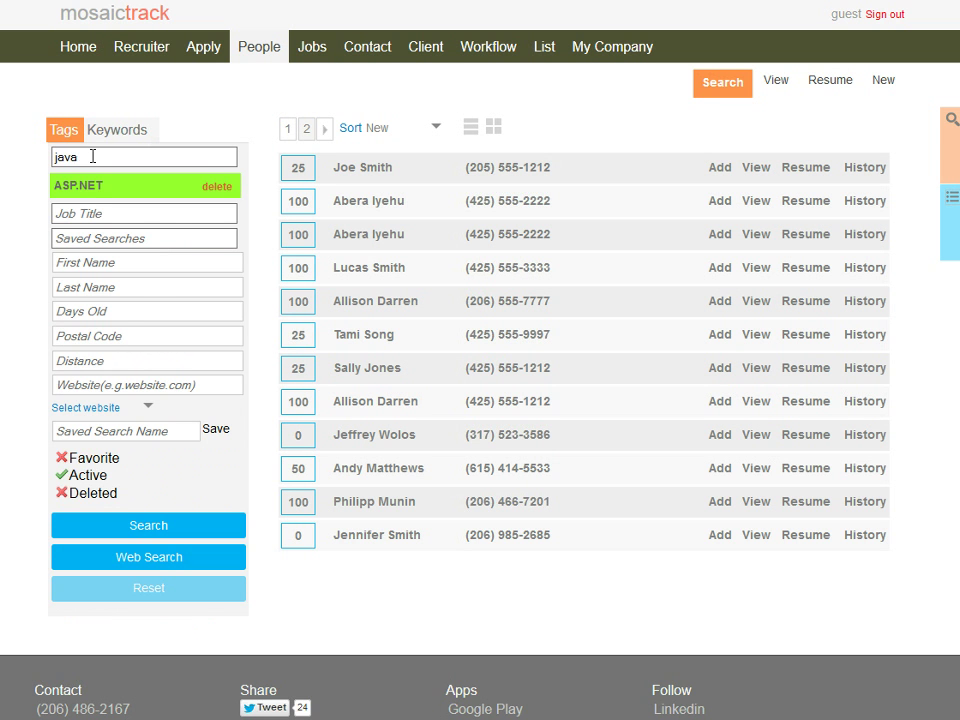
click(90, 228)
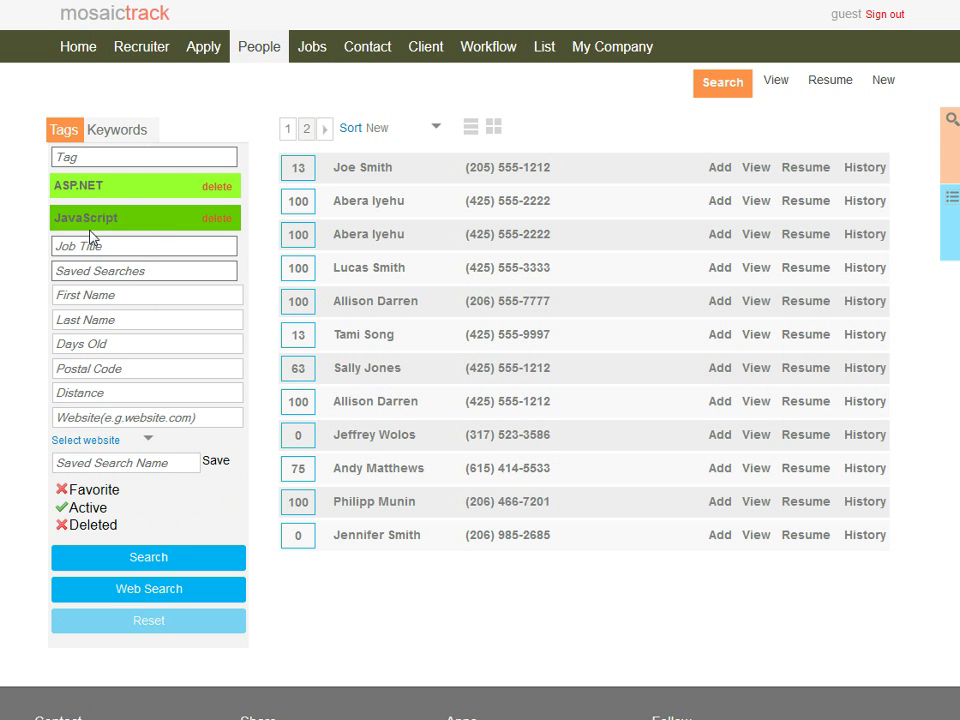
Step: Sort candidates by highest match score and toggle between card and list views
click(372, 130)
click(371, 180)
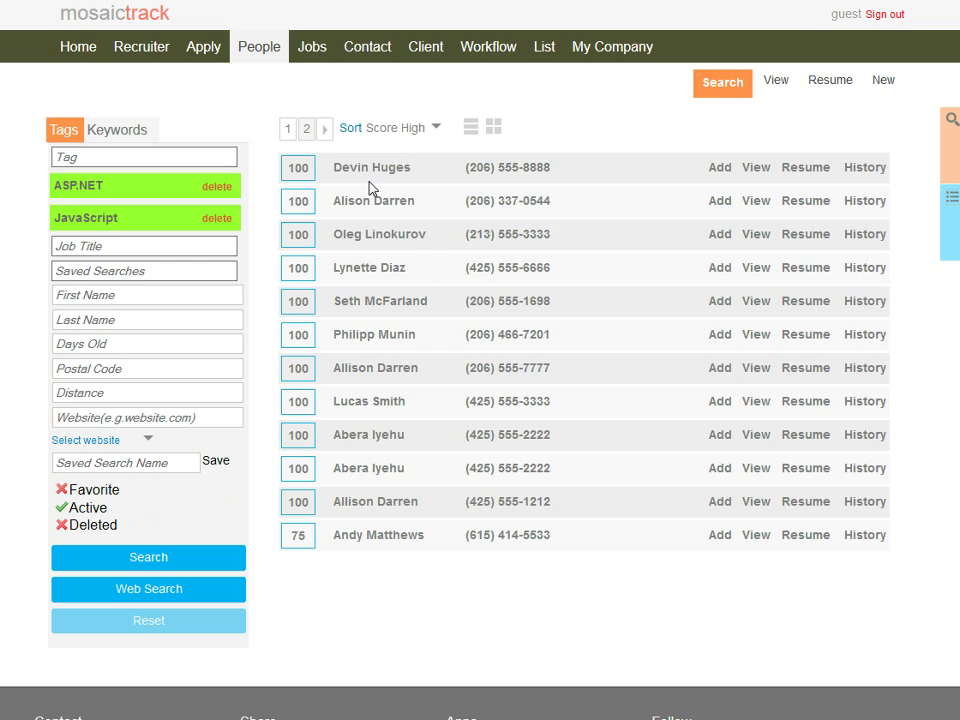
click(494, 128)
click(505, 131)
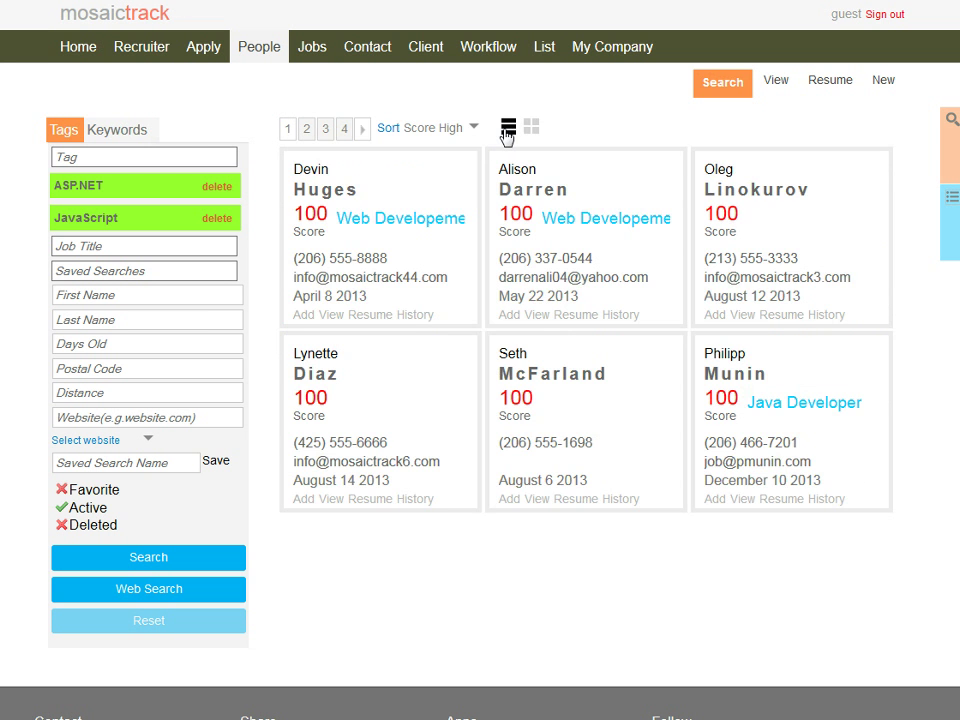
click(807, 168)
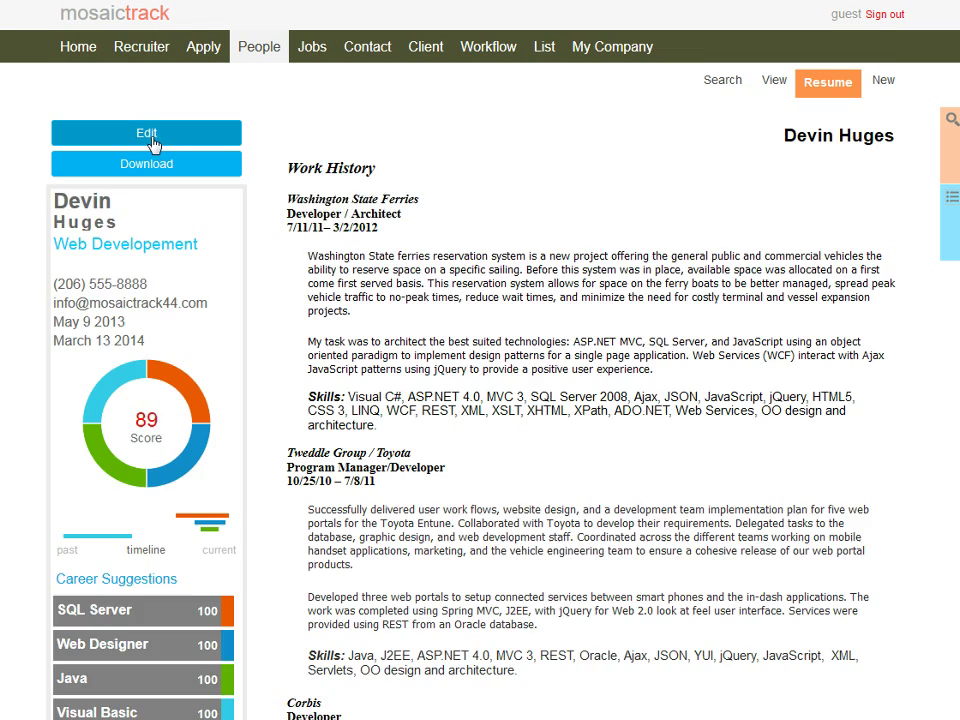
click(152, 140)
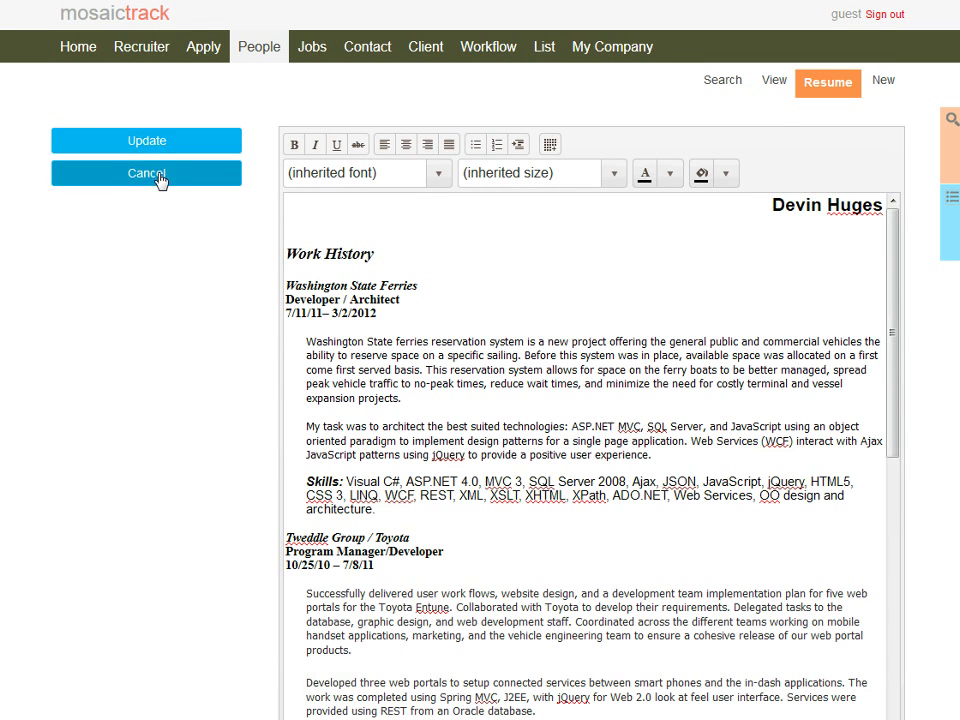
click(220, 178)
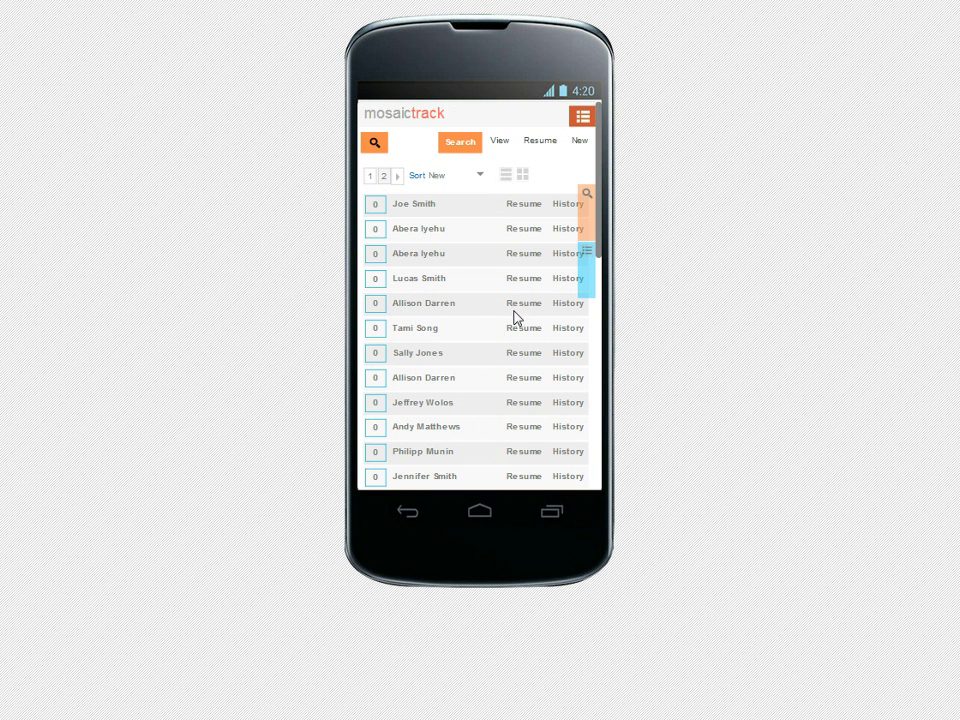
click(526, 329)
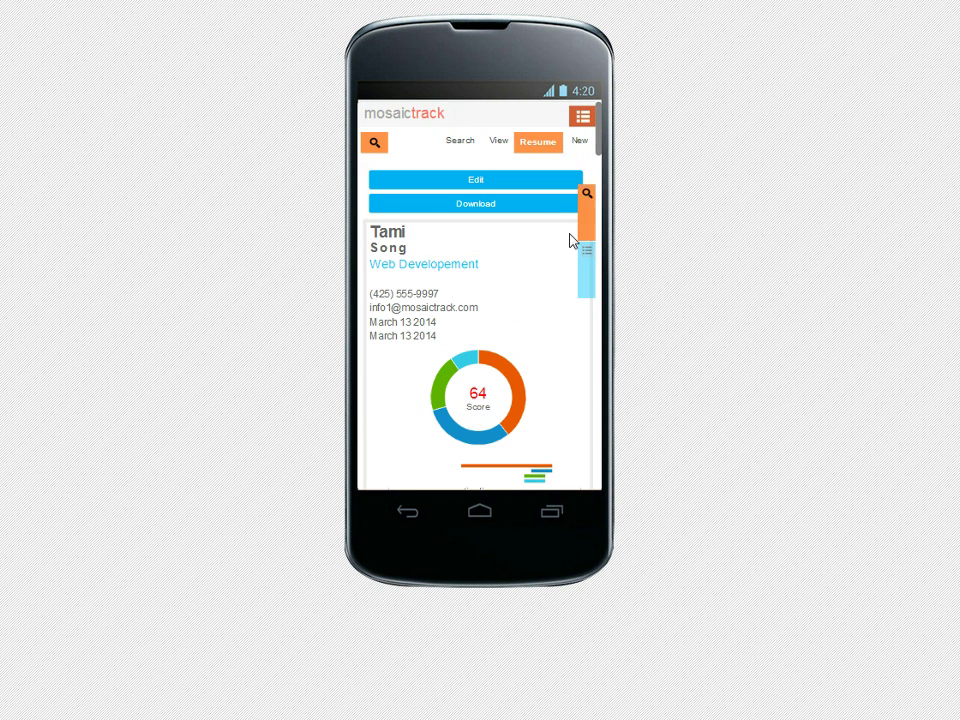
scroll(530, 268, down, 3)
scroll(530, 268, down, 1)
scroll(530, 268, down, 1)
scroll(530, 268, down, 1)
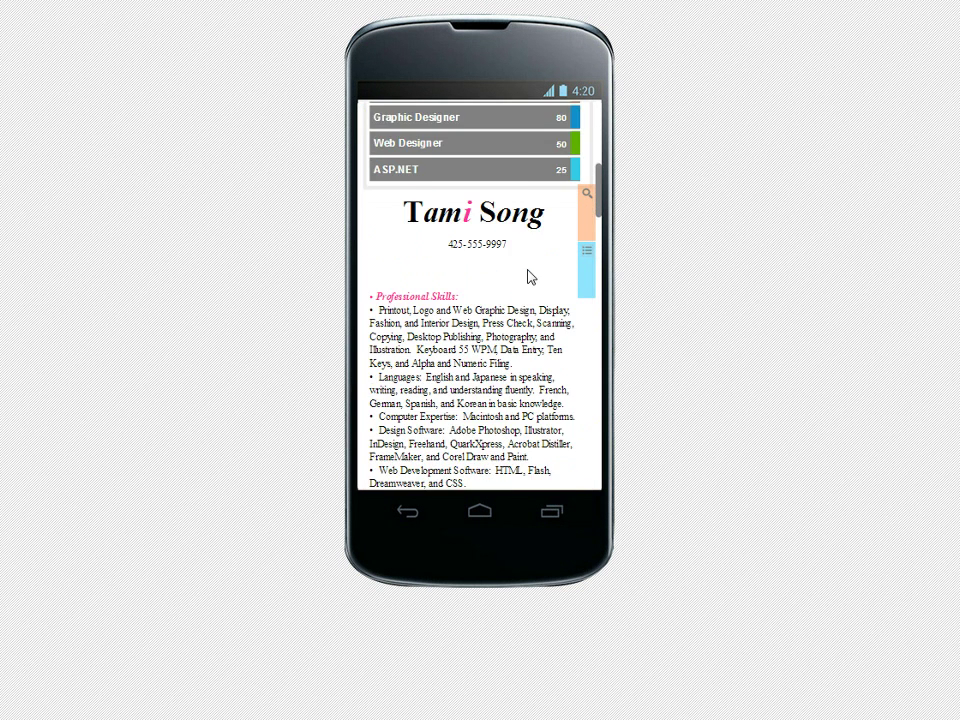
scroll(530, 268, down, 1)
scroll(530, 268, down, 1)
scroll(530, 268, up, 1)
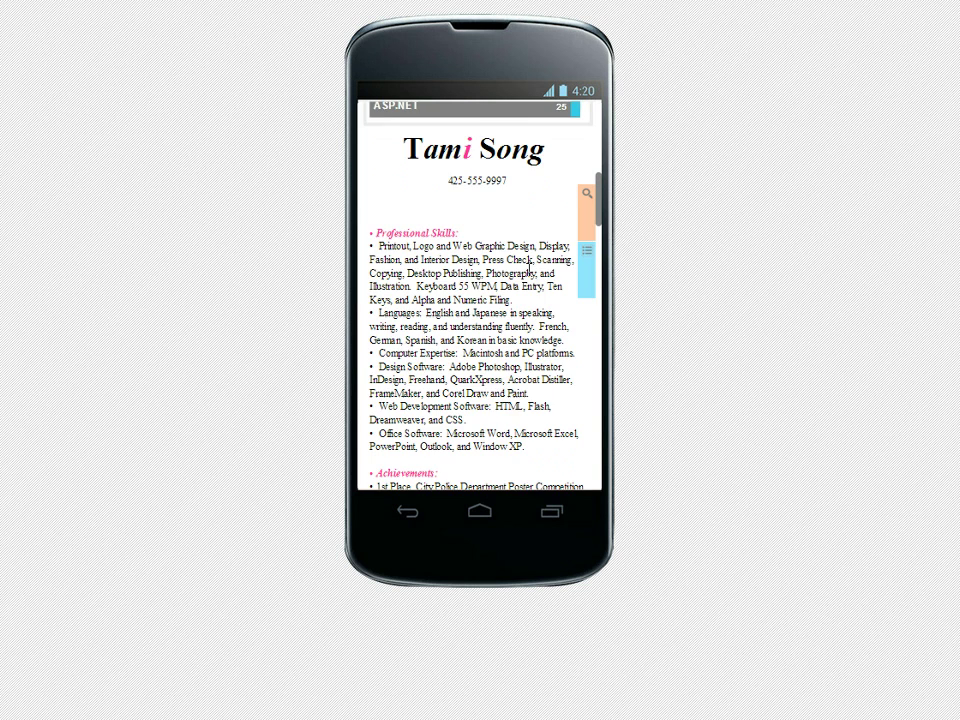
scroll(530, 268, up, 3)
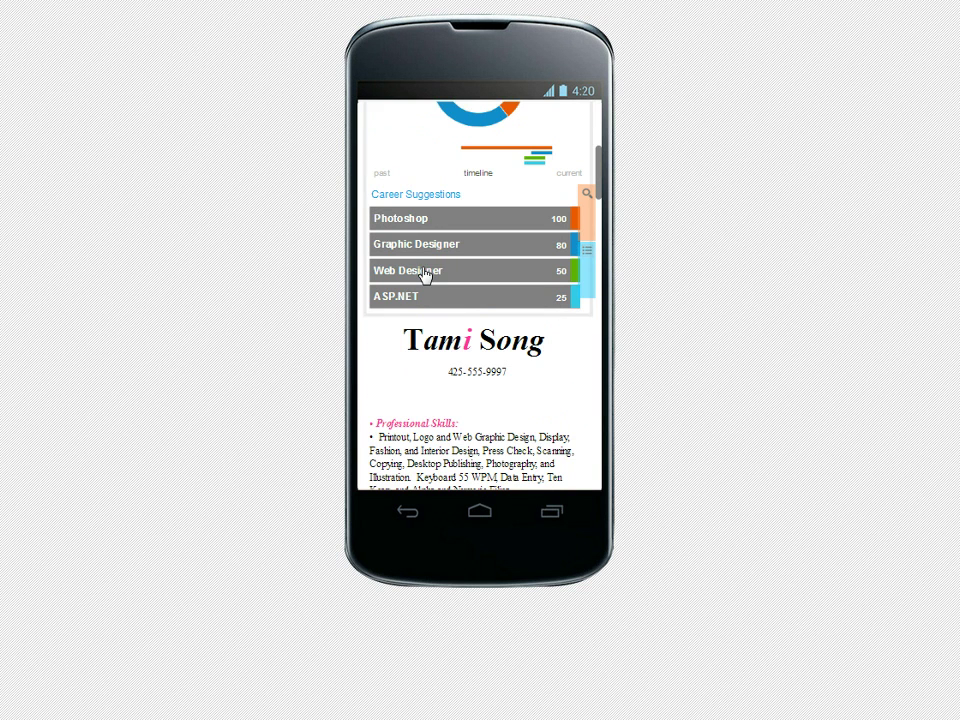
mouse_move(604, 184)
mouse_down()
mouse_move(598, 232)
mouse_move(600, 135)
mouse_up()
click(465, 146)
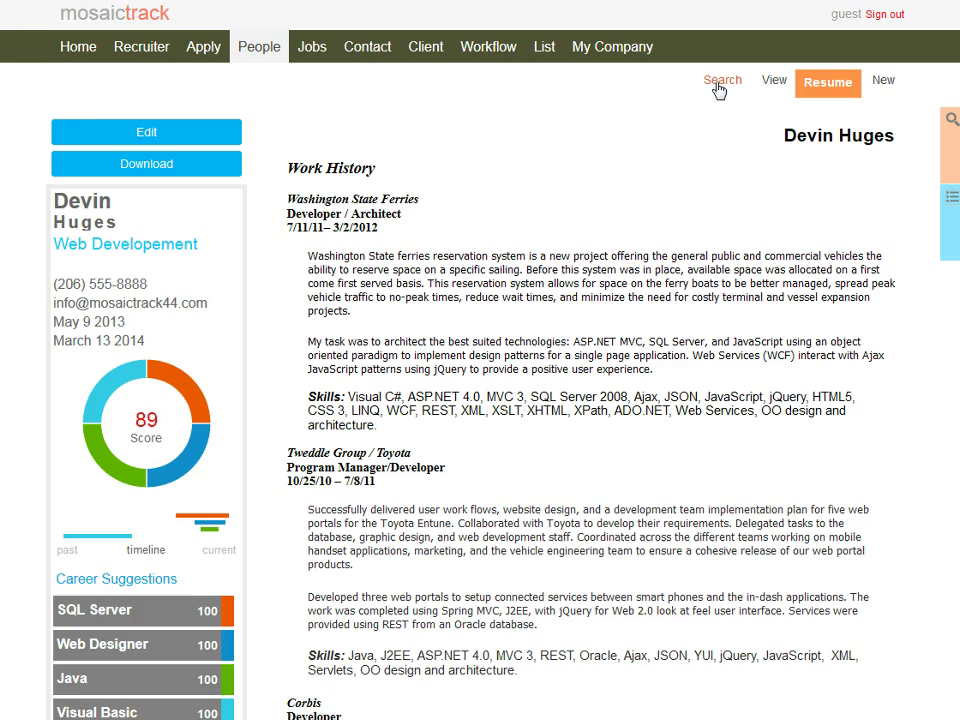
click(719, 84)
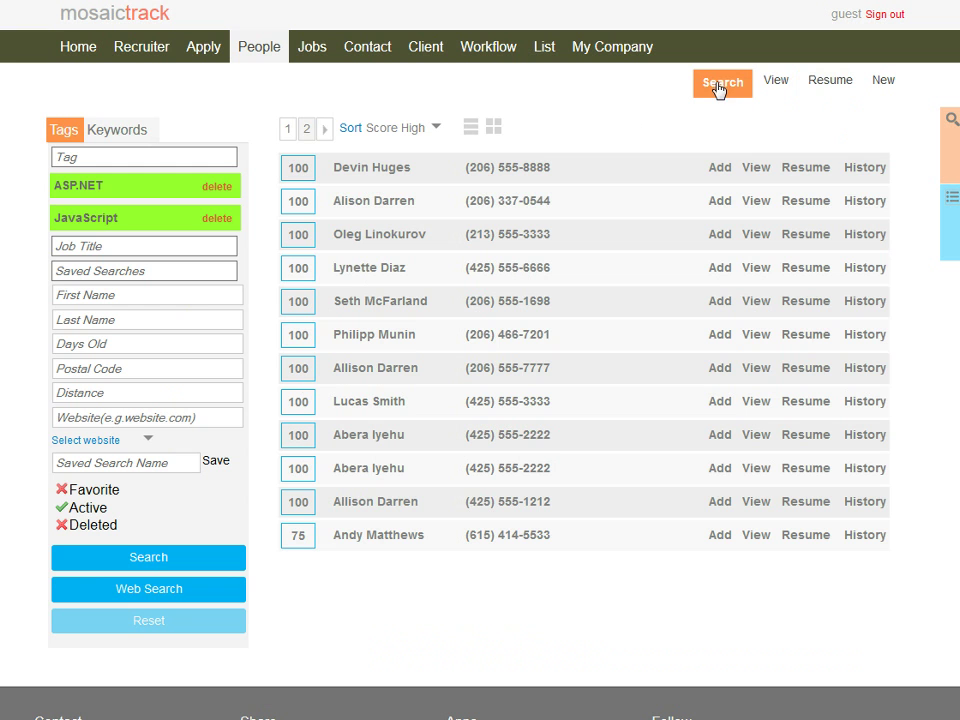
click(862, 168)
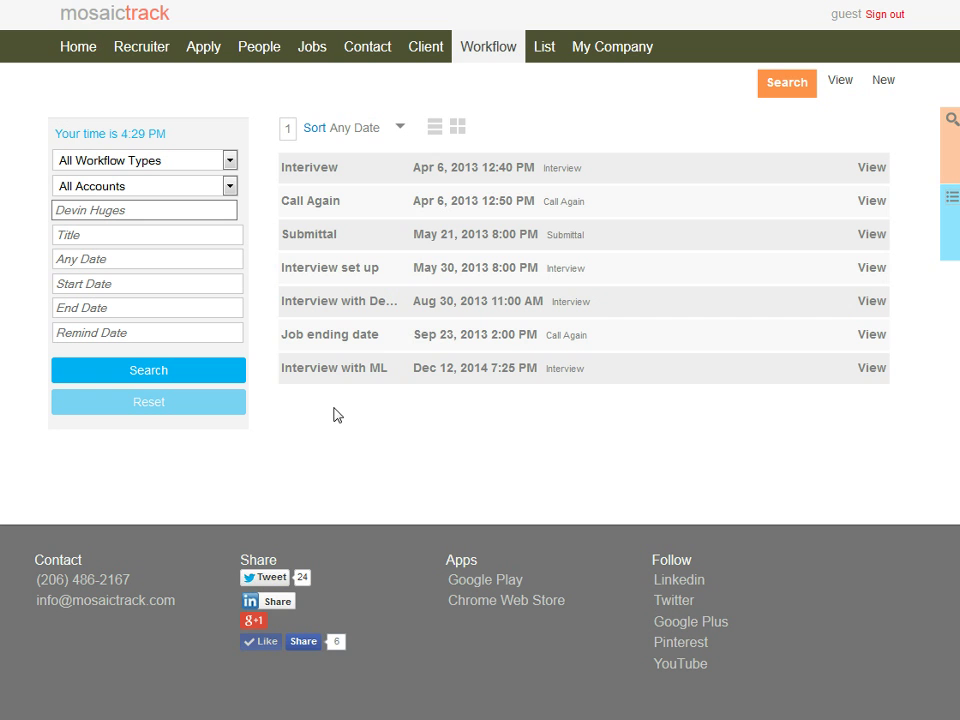
click(545, 50)
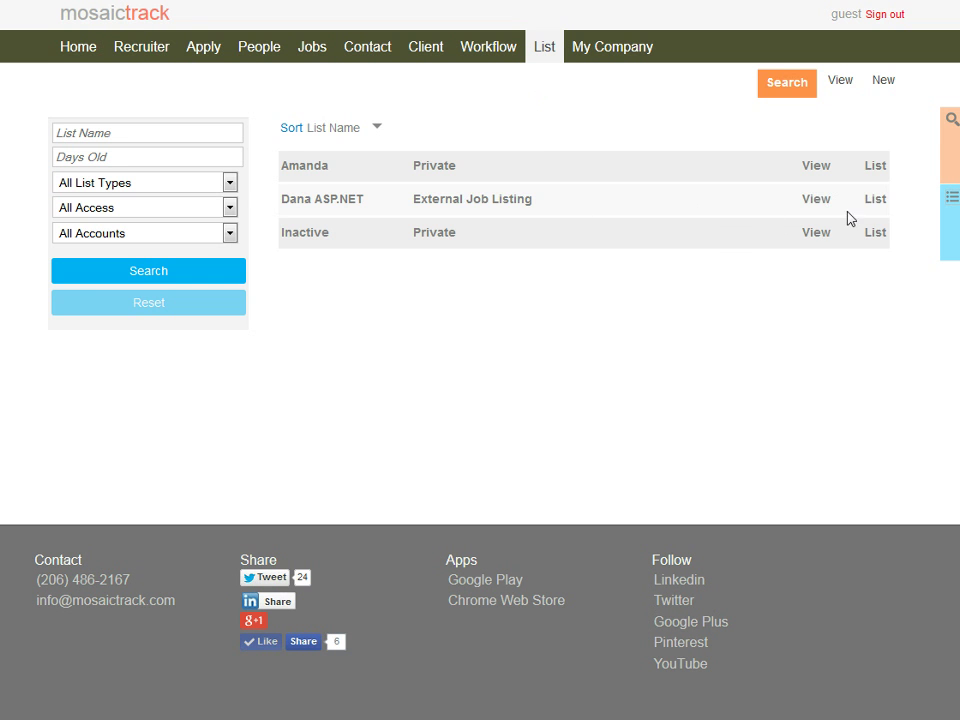
Step: Inspect the ASP.NET External Job Listing's members, a candidate's resume, and its comments
click(876, 200)
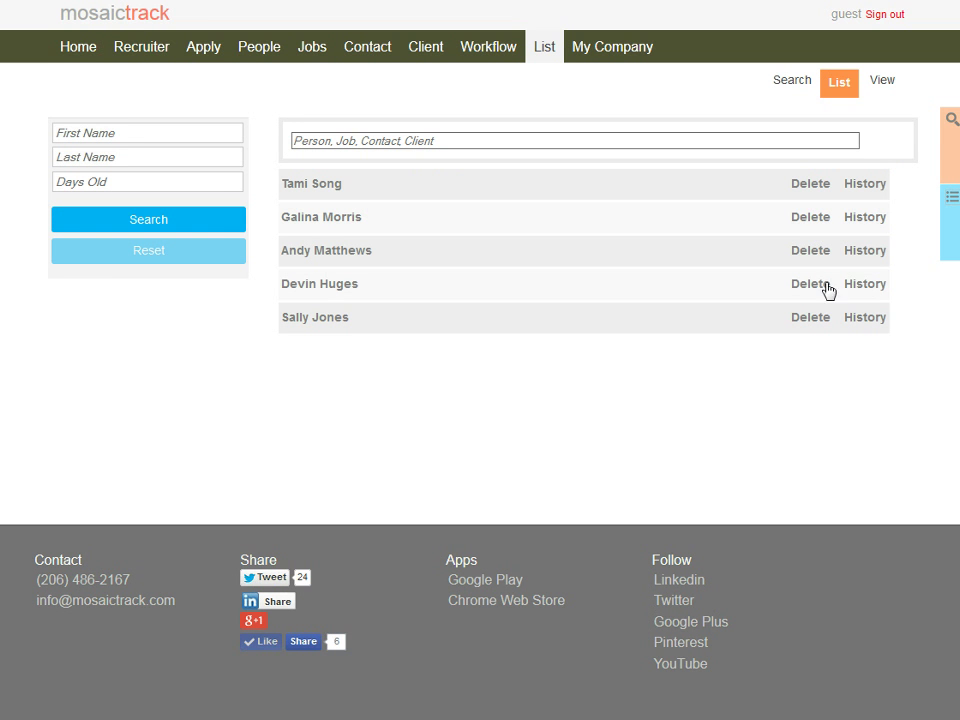
key(alt+Left)
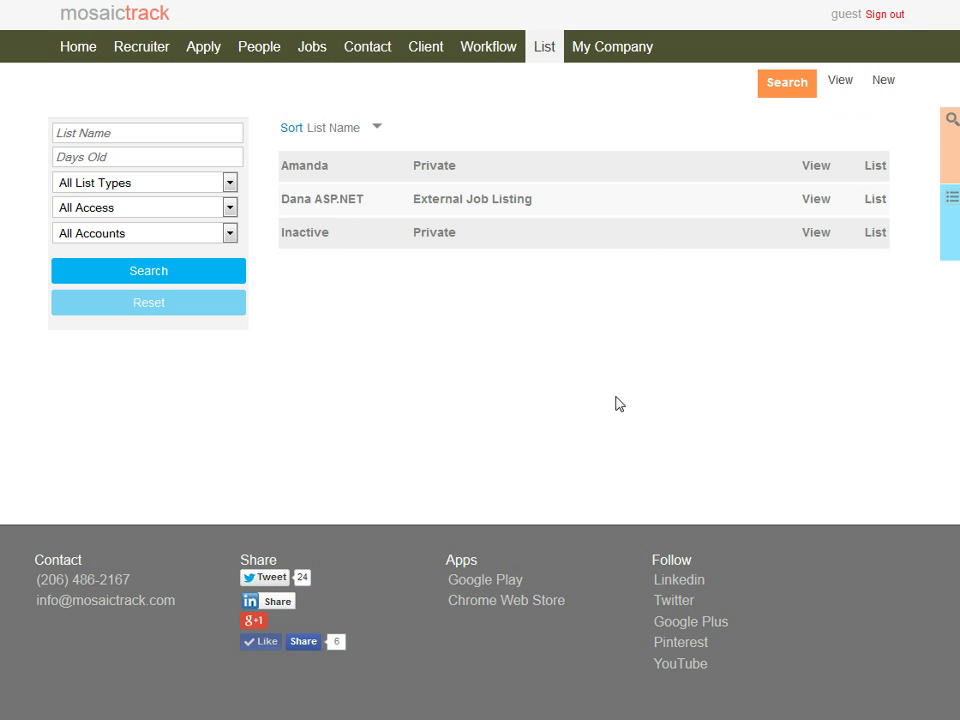
click(323, 201)
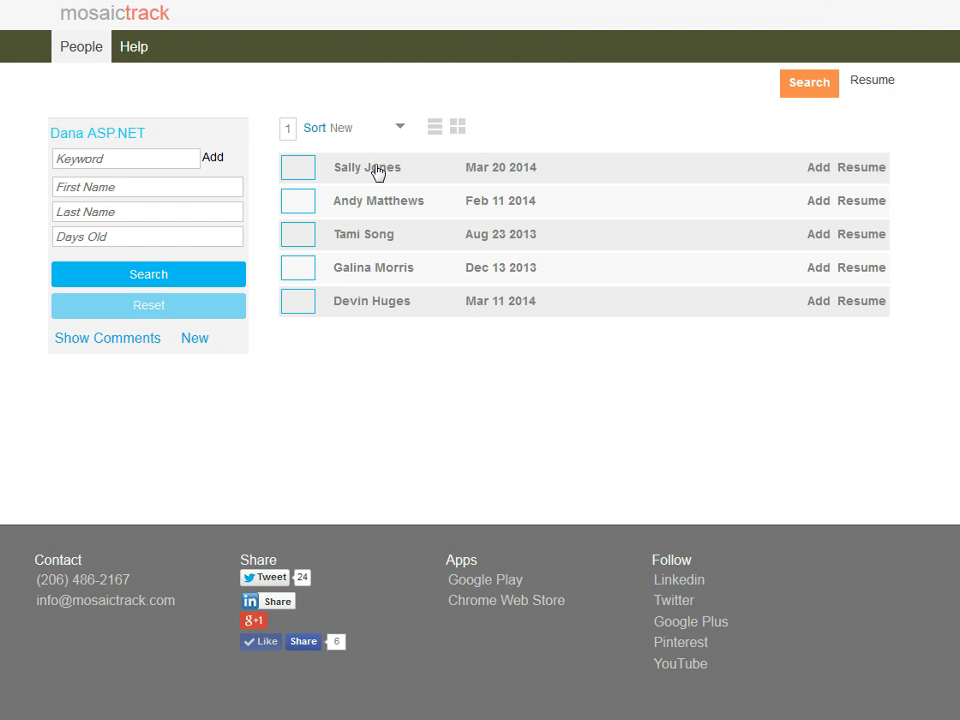
click(378, 238)
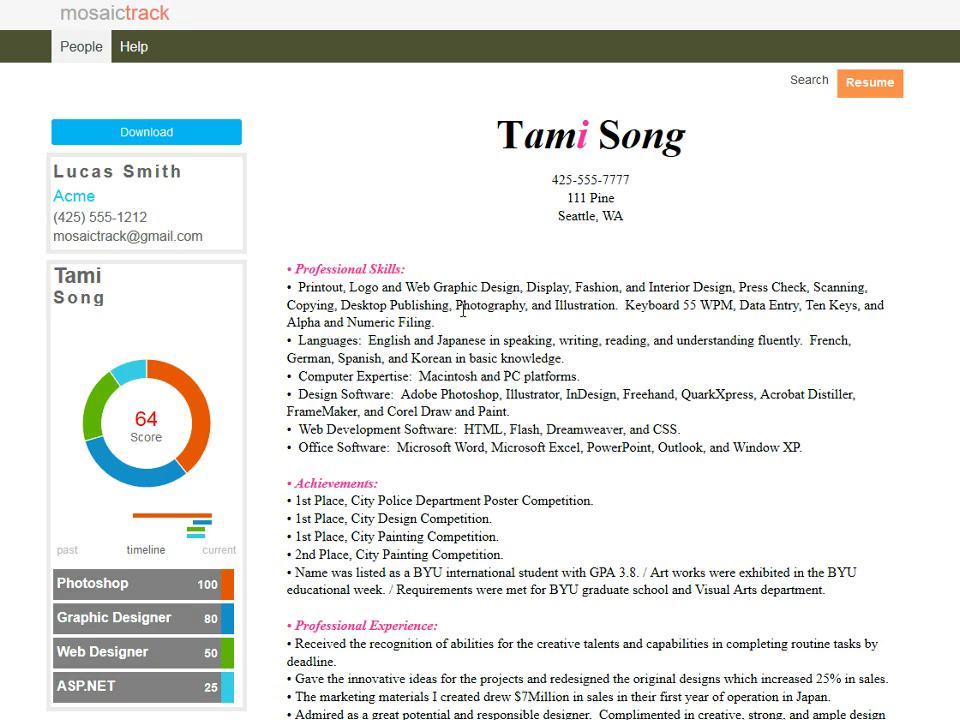
key(alt+Left)
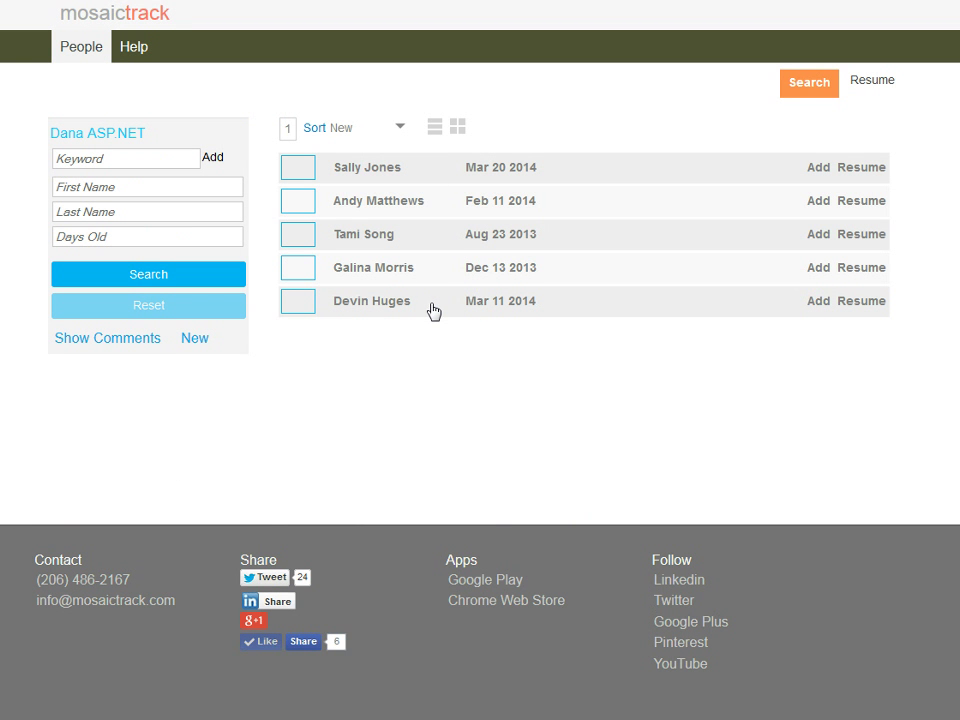
click(153, 344)
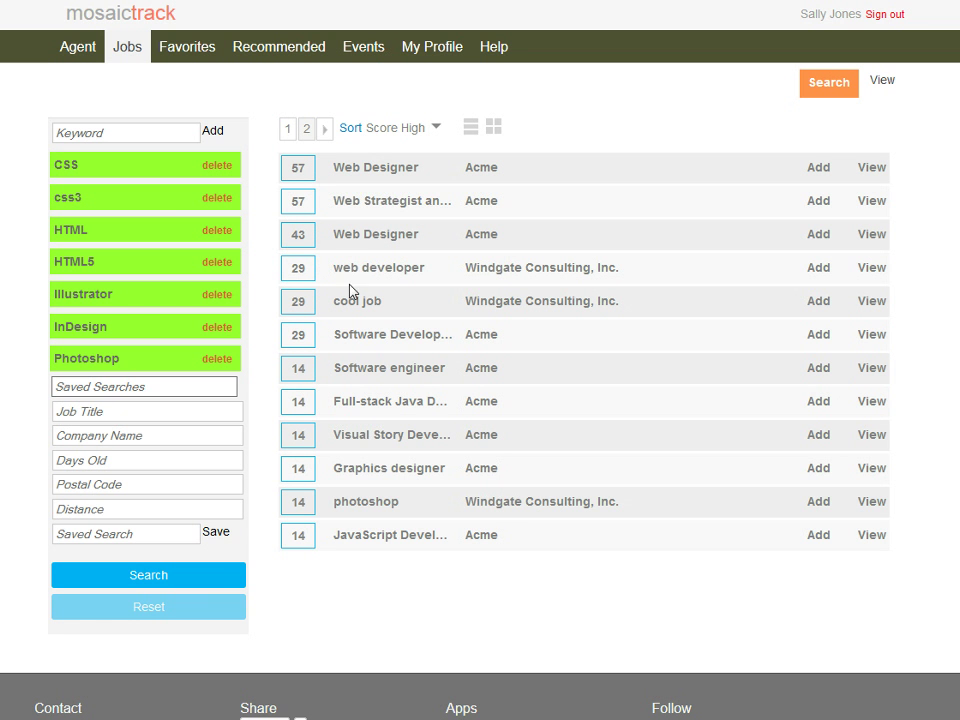
Step: Open Acme's 75-score Web Designer job and expand its keywords: CSS, HTML found, CSS3, HTML5 missing
click(366, 240)
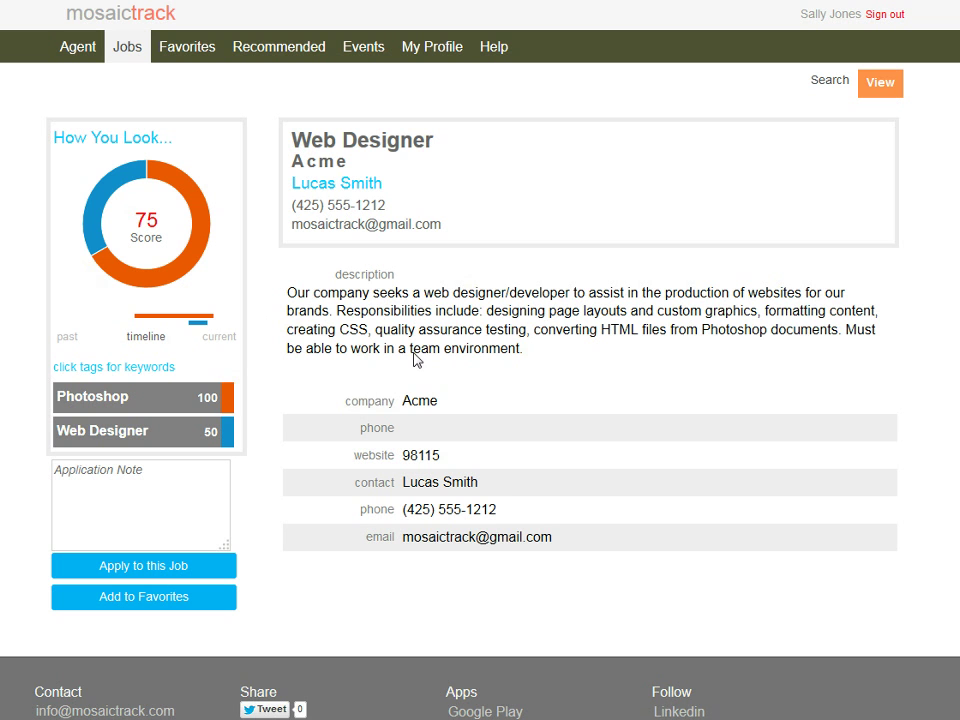
click(133, 438)
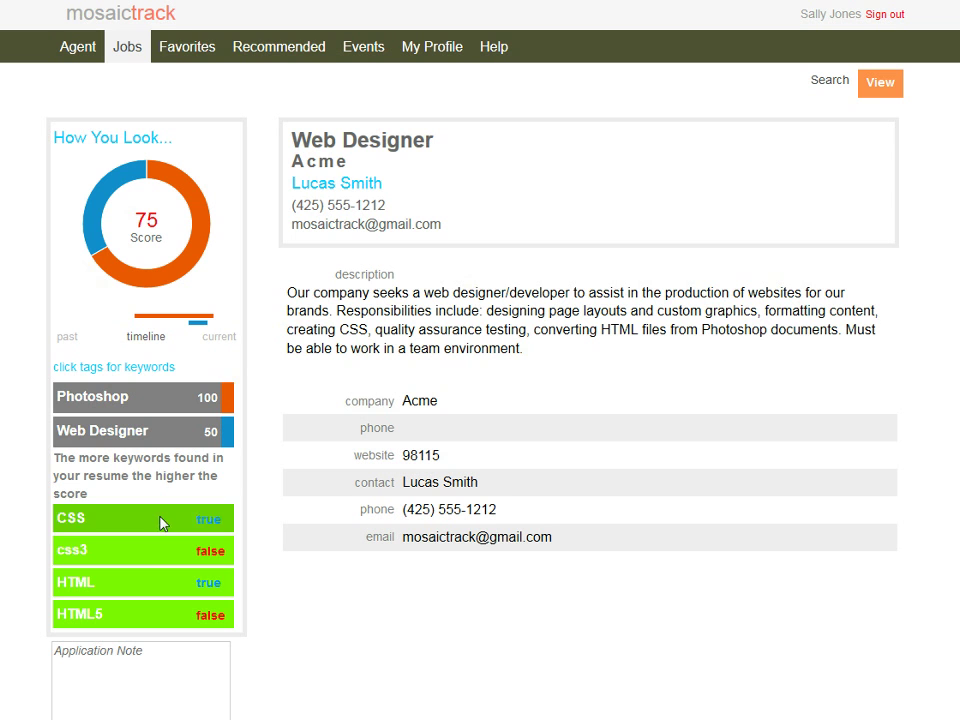
Step: From the Recommended jobs list, open Acme's Web Designer job, scoring 75
click(281, 57)
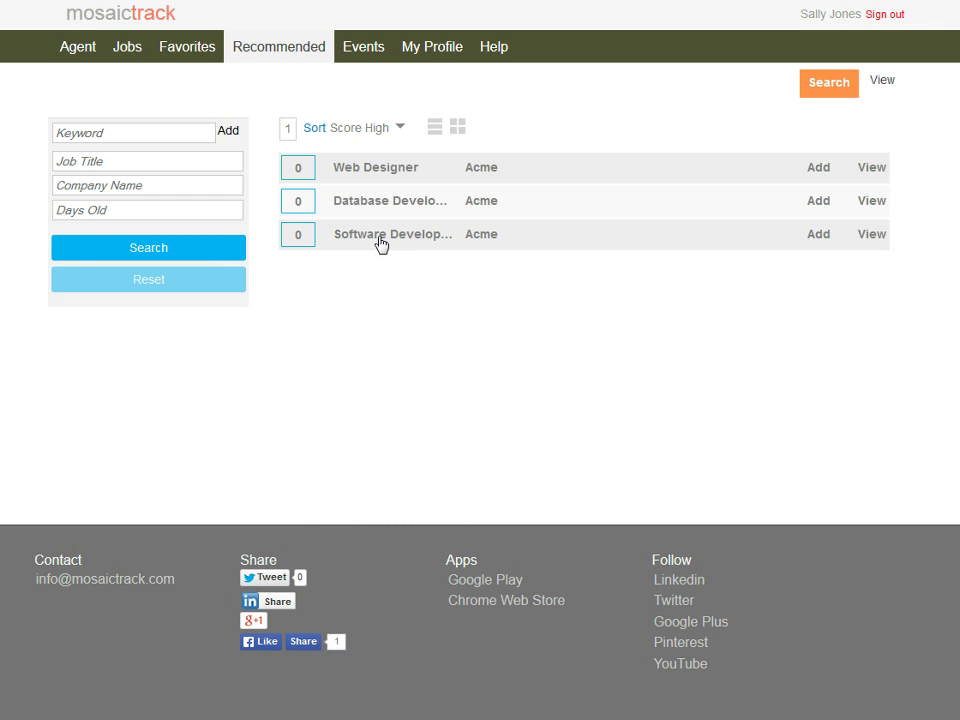
click(372, 170)
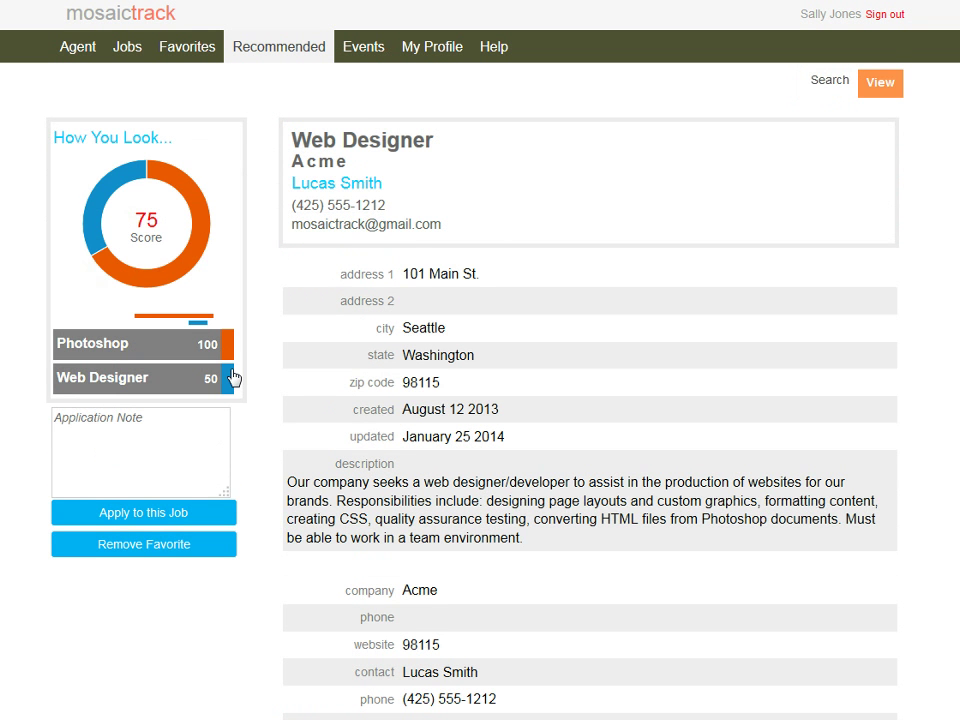